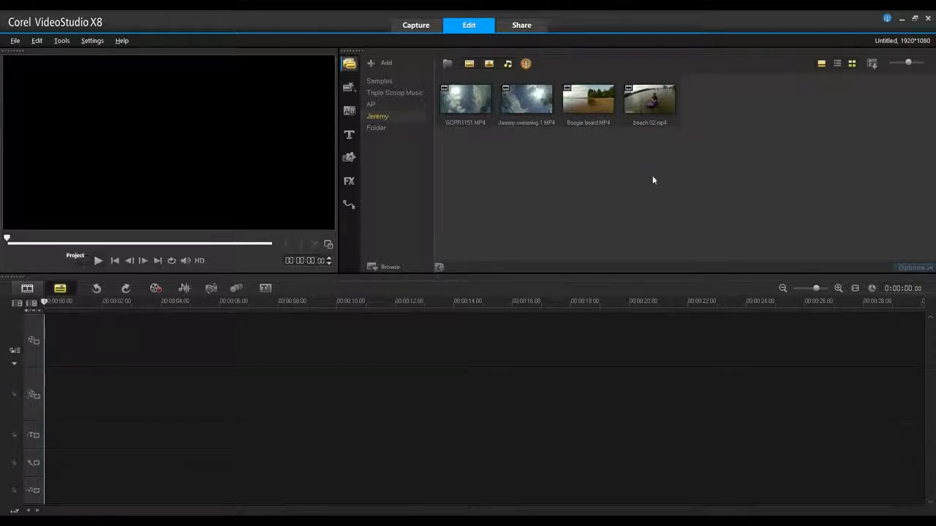
# Place the GOPR1151.MP4 clip and the first swimming clip back to back on the video track
pyautogui.click(465, 98)
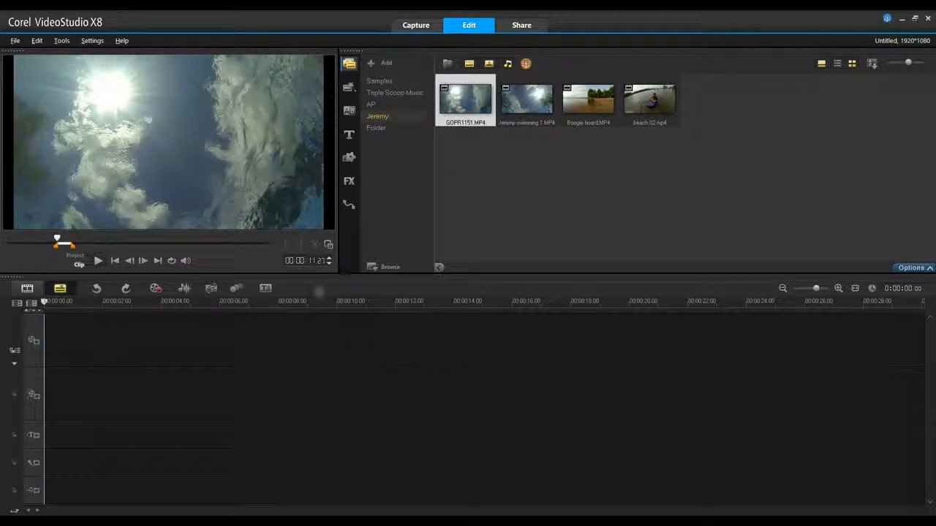
pyautogui.moveTo(465, 99); pyautogui.dragTo(282, 327)
pyautogui.moveTo(531, 115); pyautogui.dragTo(251, 340)
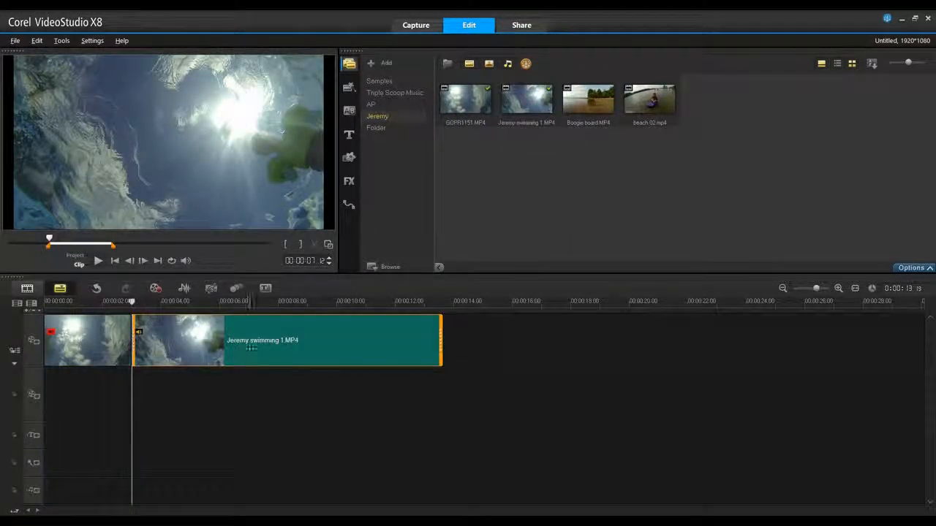
# Add the FUN in the SUN title beneath the first clip and the SUMMERTIME title beneath the second clip
pyautogui.click(348, 135)
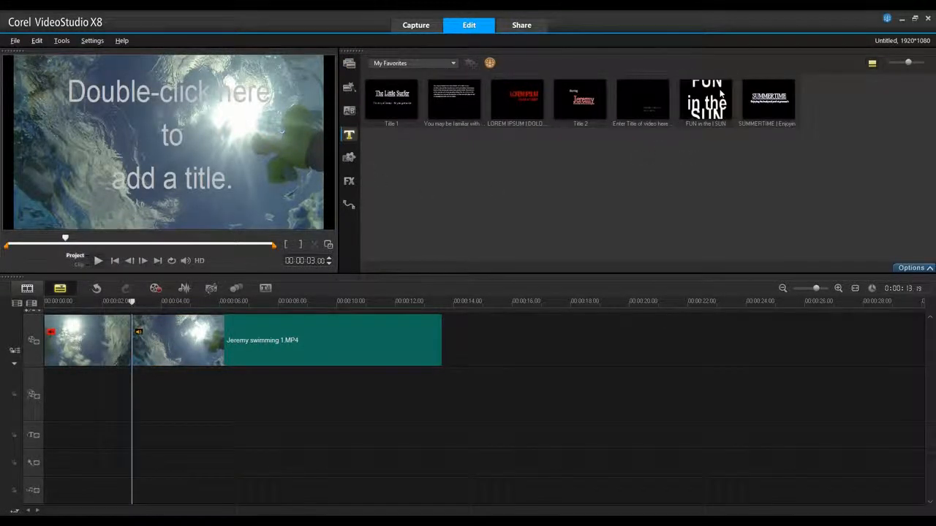
pyautogui.moveTo(705, 99); pyautogui.dragTo(46, 436)
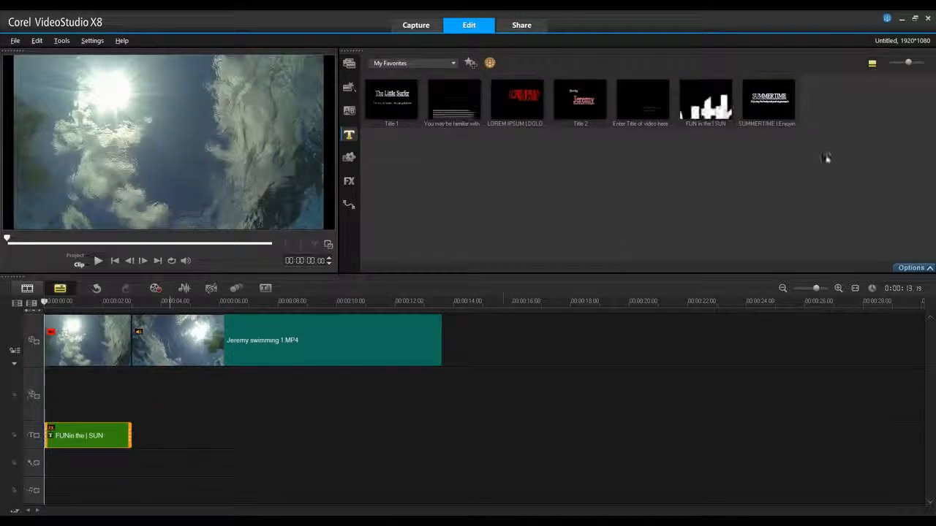
pyautogui.moveTo(768, 101); pyautogui.dragTo(125, 453)
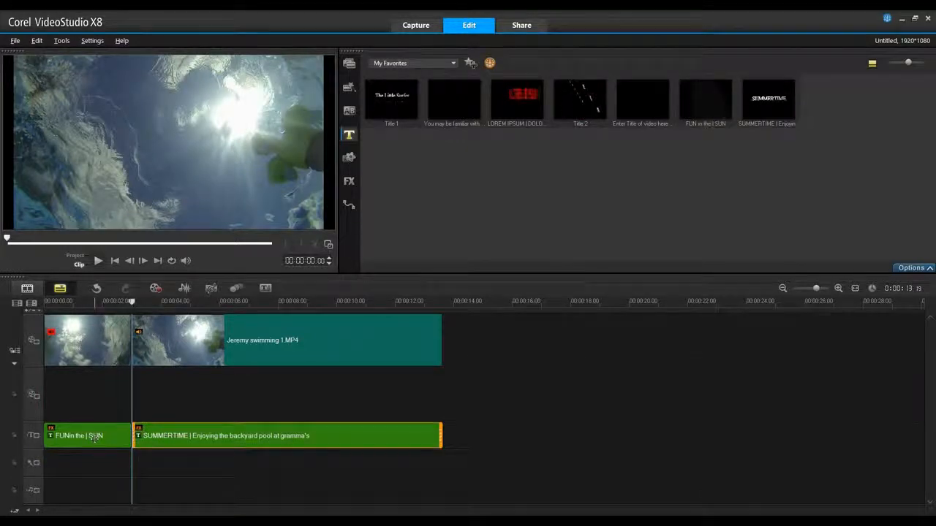
# Convert the FUN in the SUN title on the title track to an animation
pyautogui.click(94, 301)
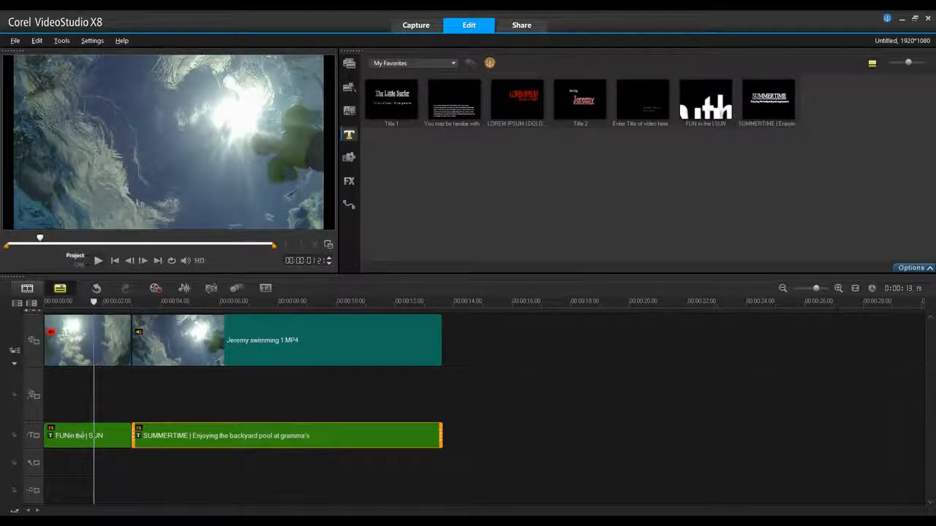
pyautogui.click(91, 436)
pyautogui.rightClick(93, 435)
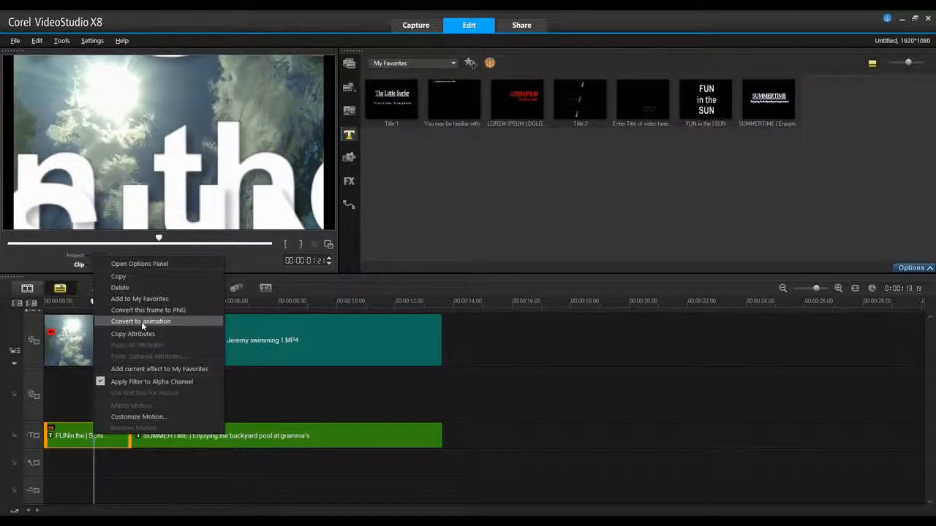
pyautogui.click(141, 322)
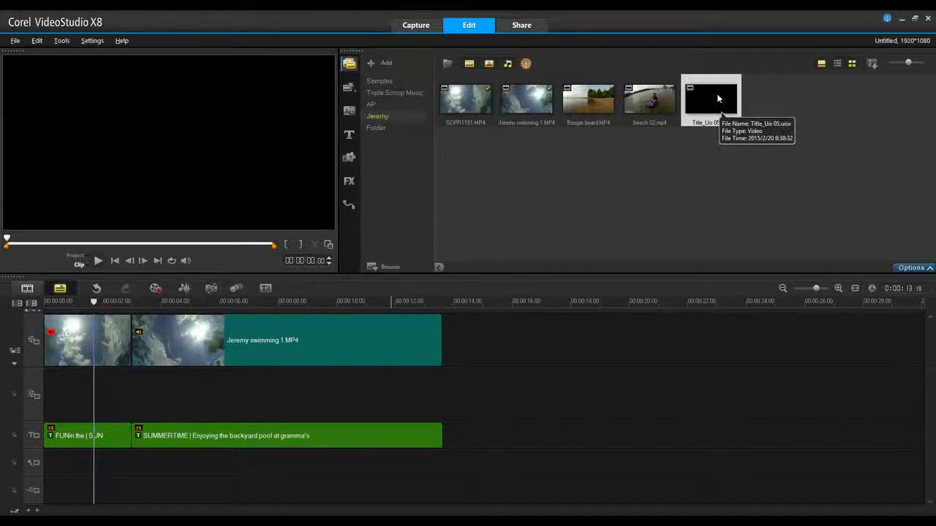
# Place the converted title animation at the start of the overlay track and delete the original FUN in the SUN title
pyautogui.moveTo(307, 319); pyautogui.dragTo(46, 391)
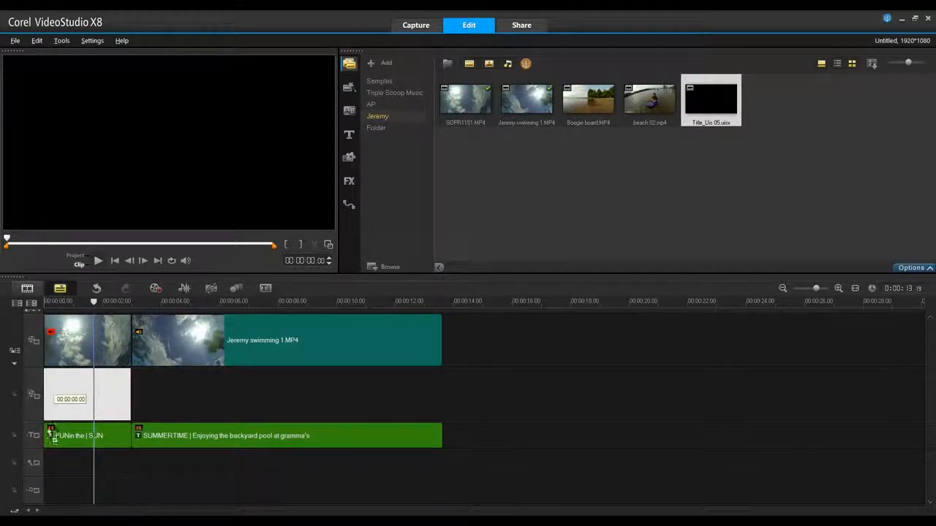
pyautogui.moveTo(57, 433); pyautogui.dragTo(57, 433)
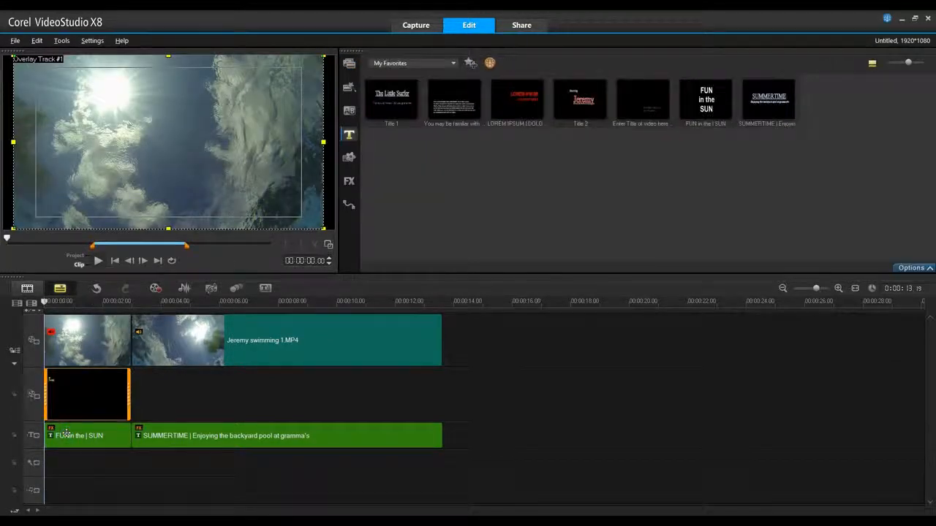
pyautogui.click(71, 440)
pyautogui.press('Delete')
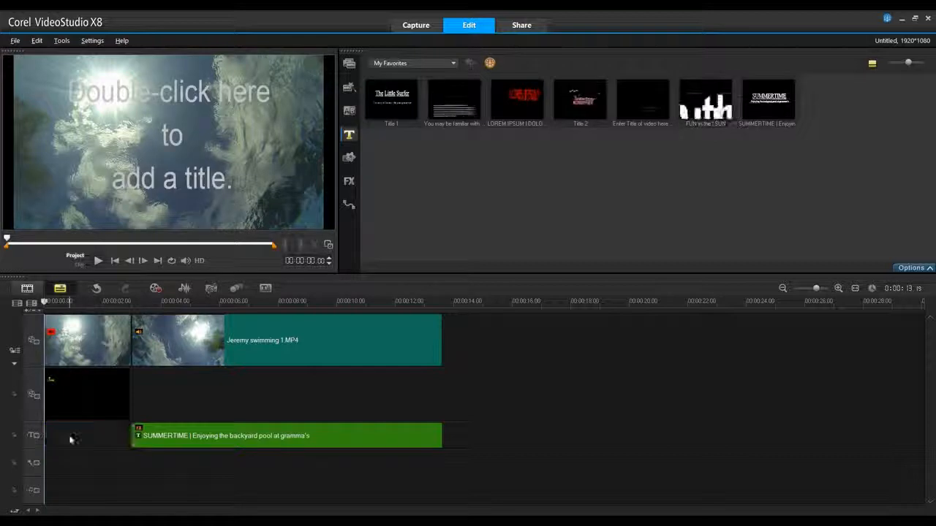
# Enable overlay options for the title animation on the overlay track and set the type to Gray key
pyautogui.click(75, 394)
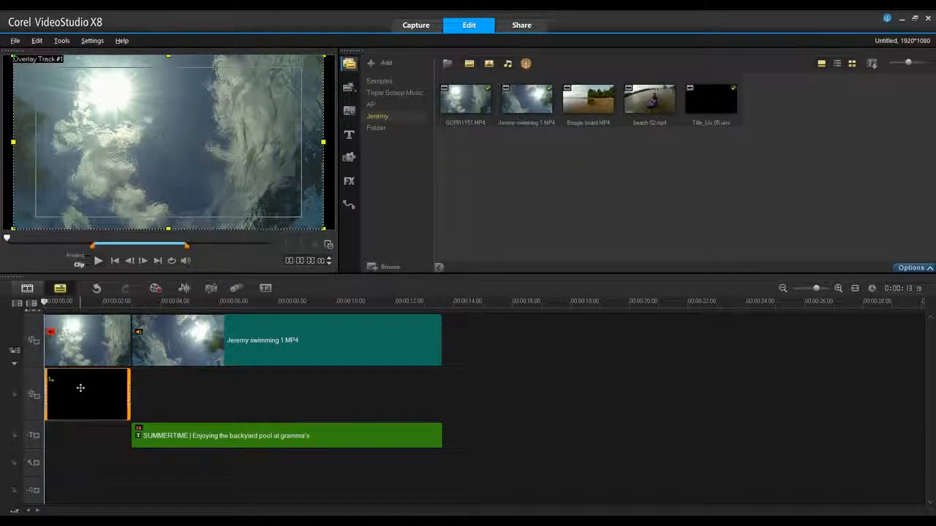
pyautogui.doubleClick(80, 388)
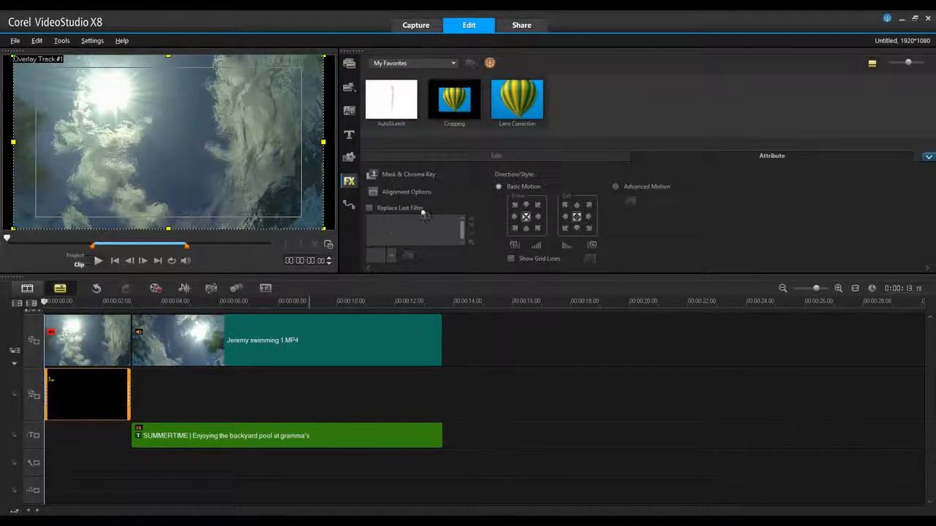
pyautogui.click(390, 177)
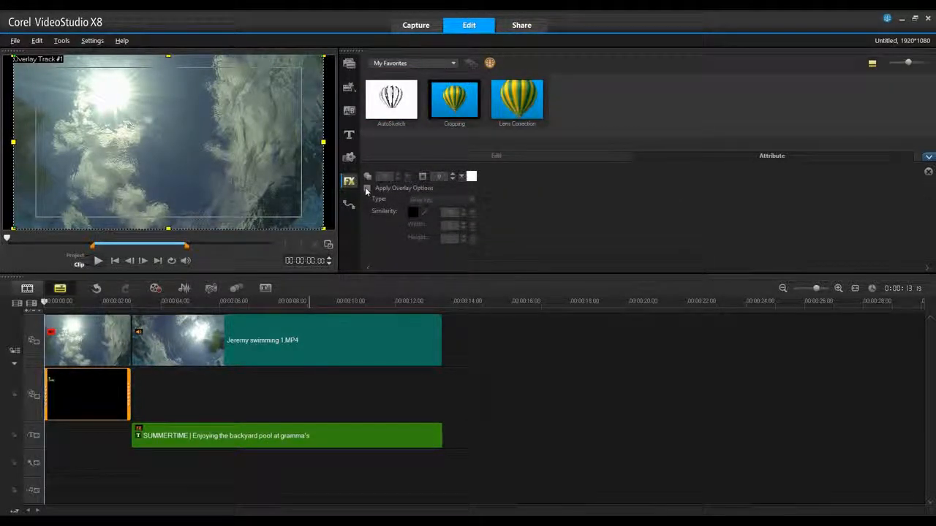
pyautogui.click(367, 188)
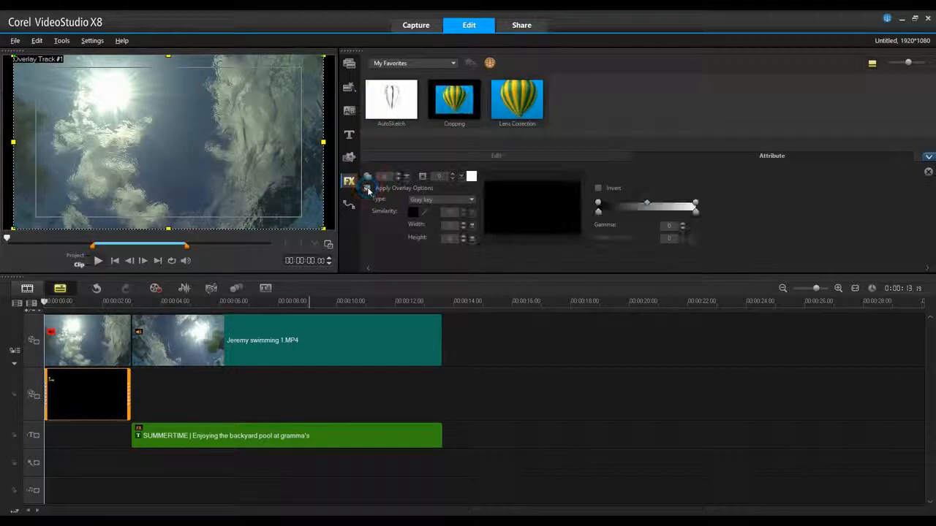
pyautogui.click(460, 202)
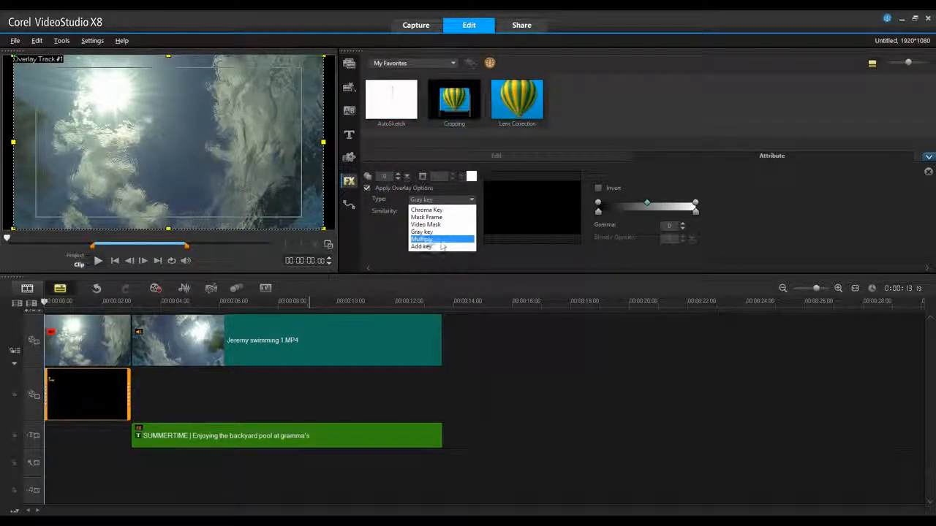
pyautogui.click(427, 235)
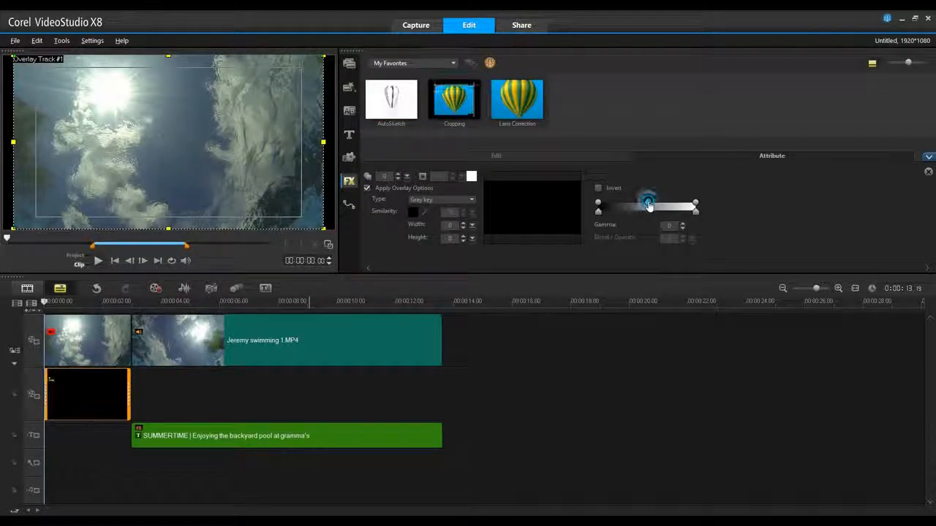
# With the title animation previewed at 00:00:01.16, lower its gray key threshold to 85
pyautogui.click(695, 208)
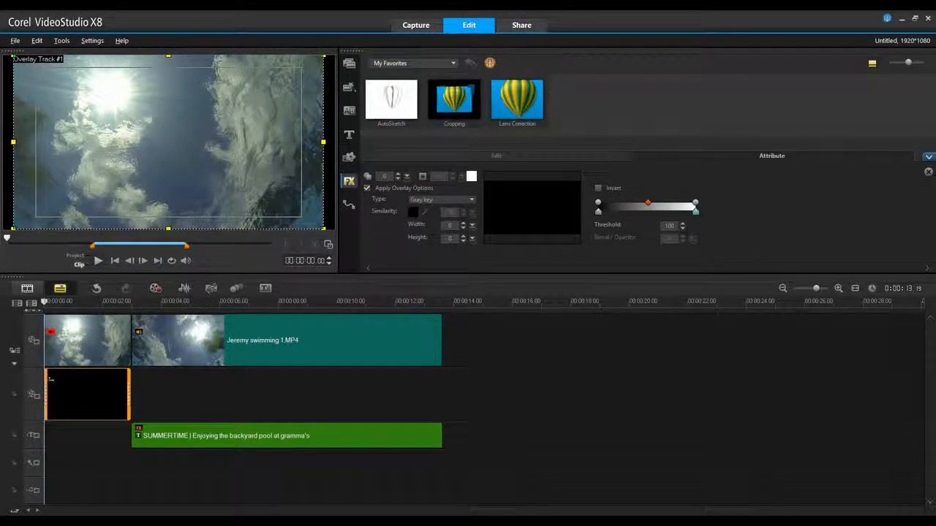
pyautogui.click(91, 303)
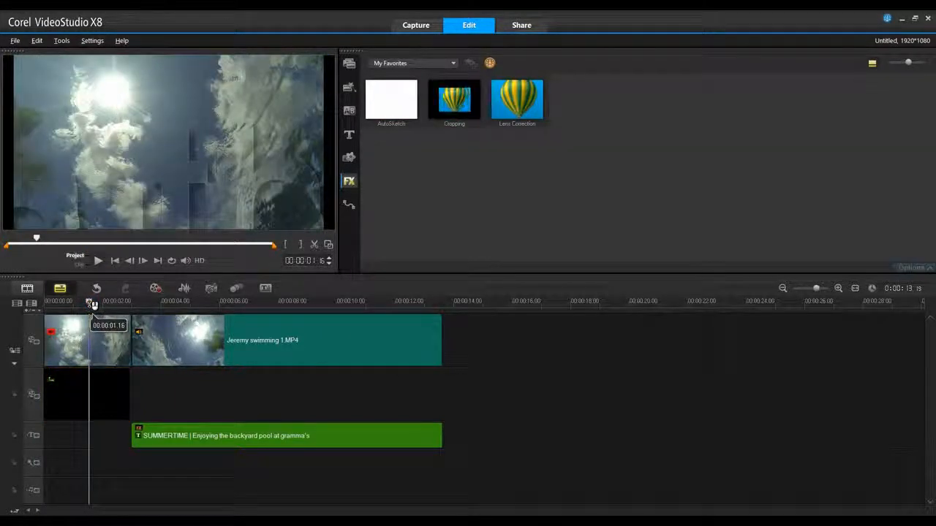
pyautogui.click(85, 397)
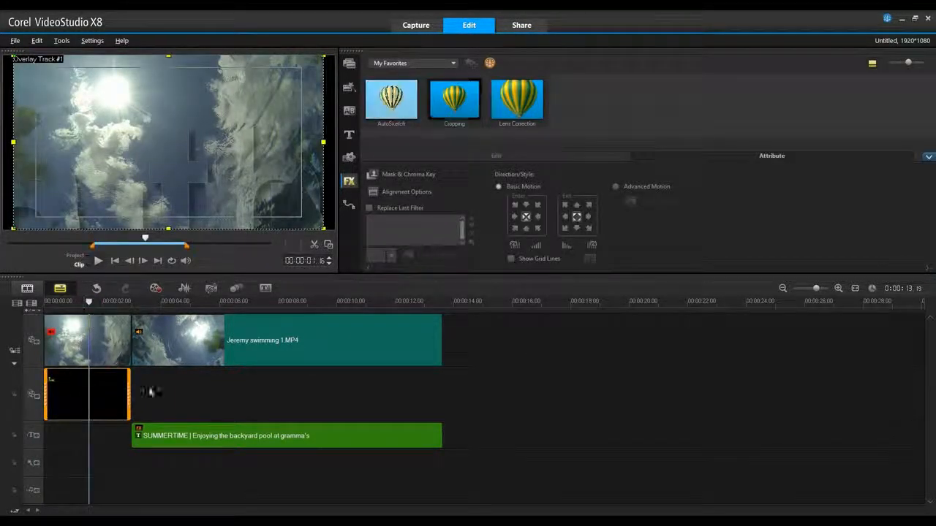
pyautogui.click(398, 175)
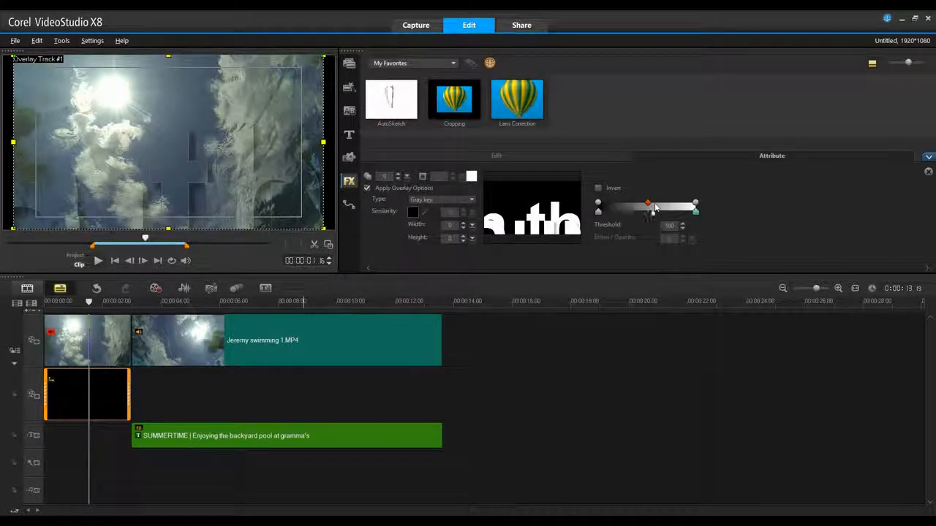
pyautogui.moveTo(650, 205); pyautogui.dragTo(681, 214)
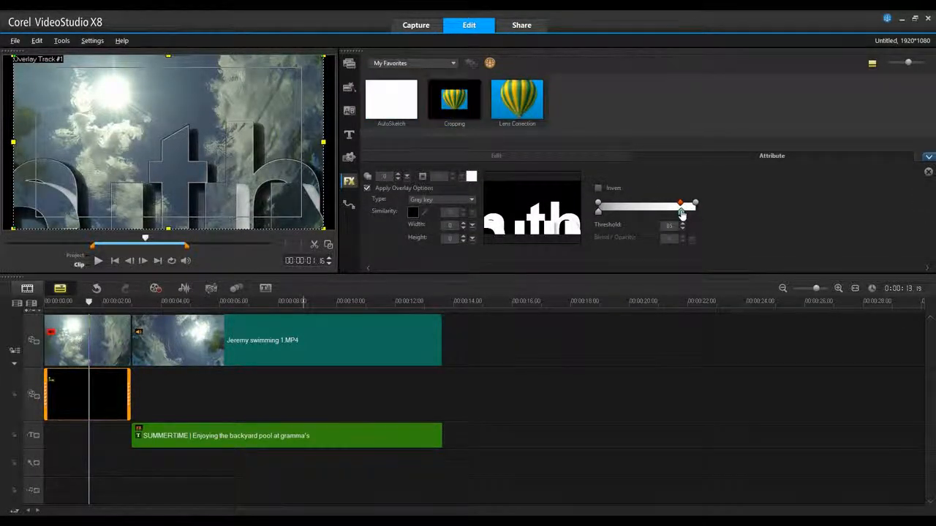
# Convert the SUMMERTIME title's frame at about 00:00:07.13 to a PNG image
pyautogui.click(132, 299)
pyautogui.moveTo(132, 300); pyautogui.dragTo(262, 302)
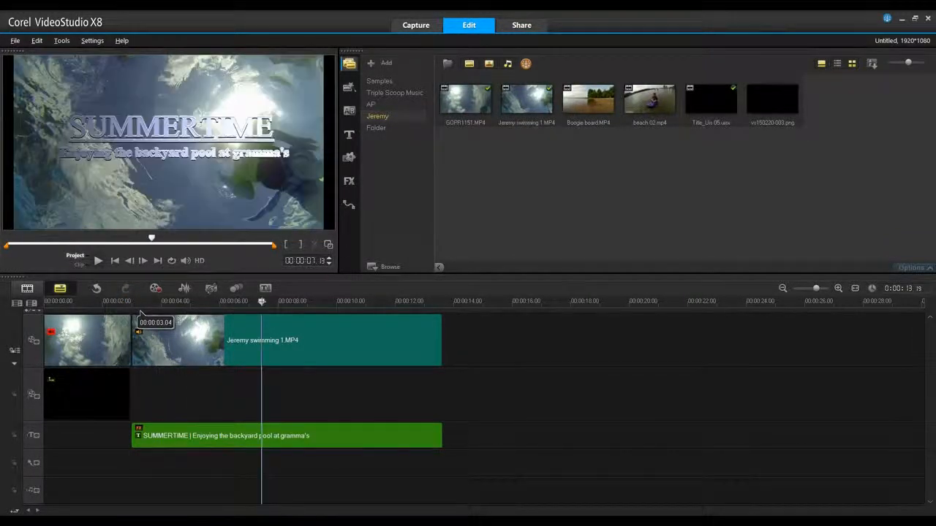
pyautogui.click(262, 436)
pyautogui.rightClick(262, 435)
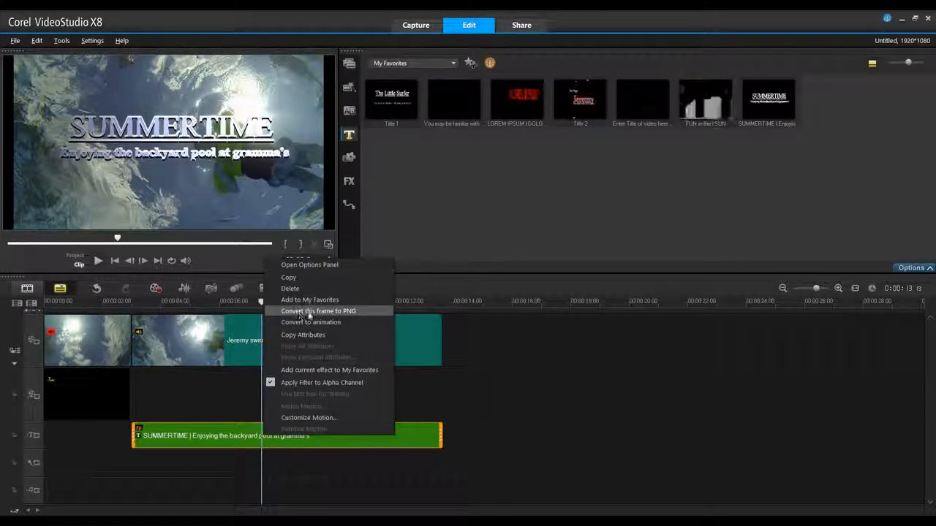
pyautogui.click(340, 313)
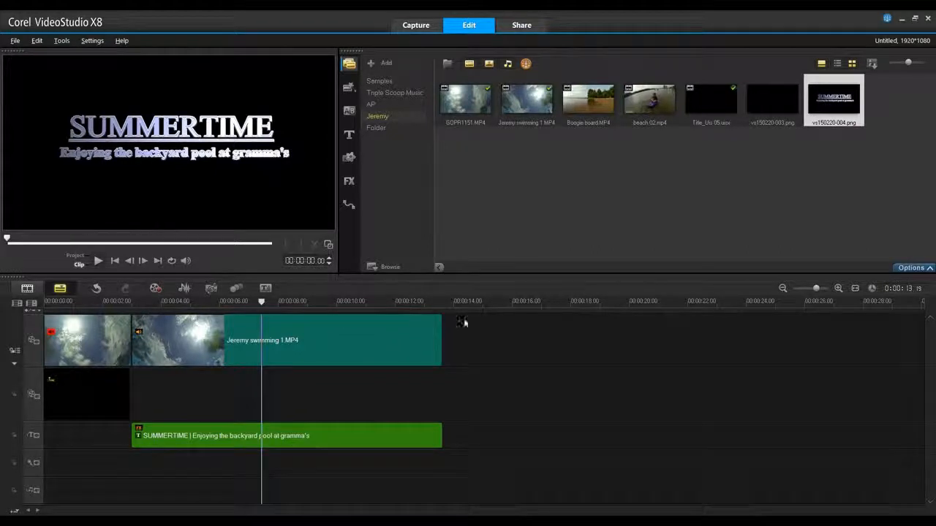
# Place vs150220-004.png on the overlay track at 00:00:03.00, extend it to the swimming clip's end, and delete the SUMMERTIME title
pyautogui.moveTo(834, 104); pyautogui.dragTo(136, 395)
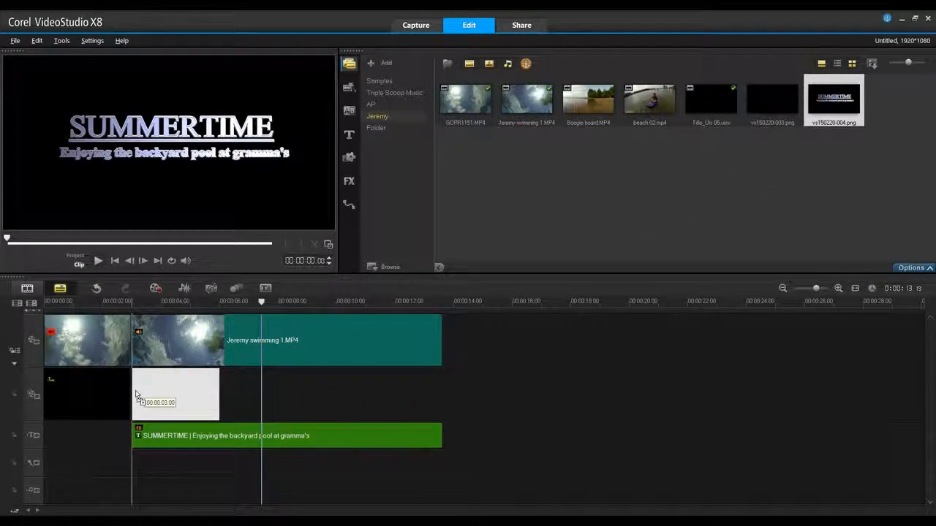
pyautogui.moveTo(218, 401); pyautogui.dragTo(436, 405)
pyautogui.click(289, 436)
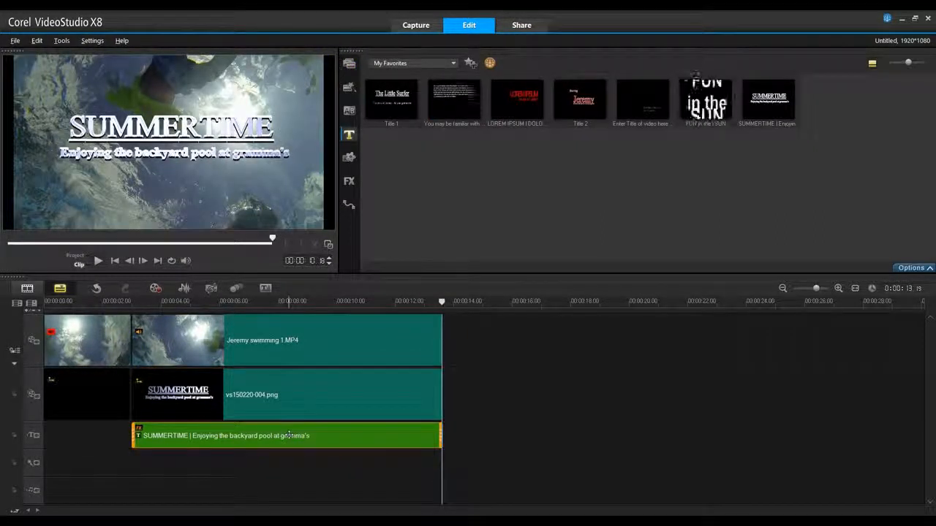
pyautogui.press('Delete')
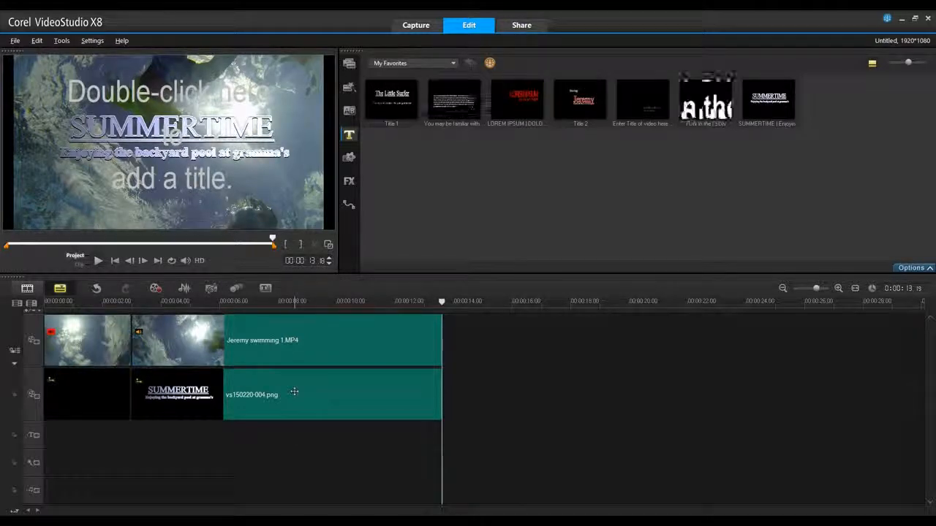
# Apply Gray key overlay options to the SUMMERTIME image and lower the threshold to 78
pyautogui.click(294, 392)
pyautogui.doubleClick(293, 391)
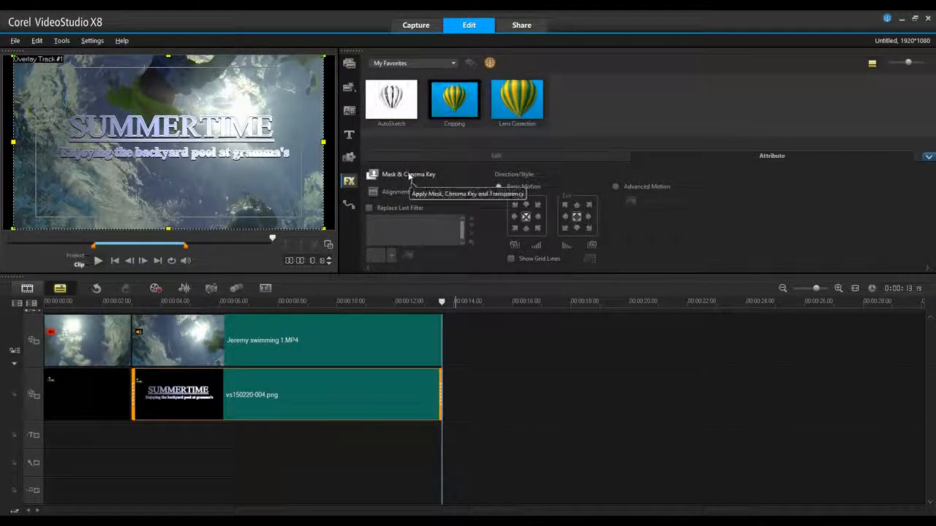
pyautogui.click(410, 176)
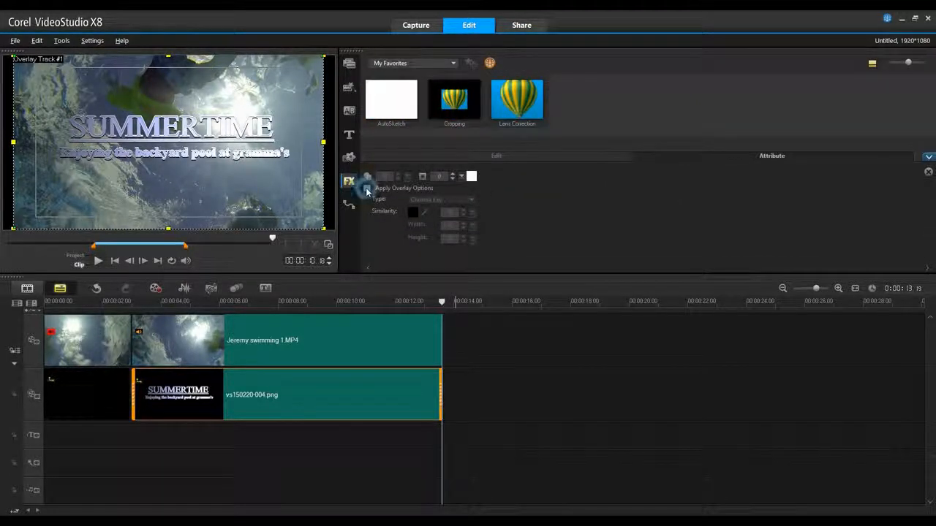
pyautogui.click(367, 189)
pyautogui.click(437, 201)
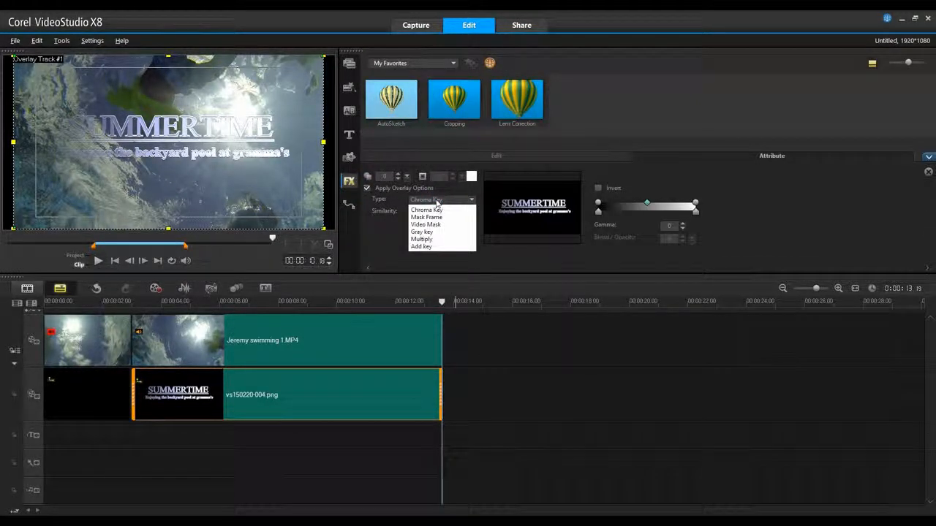
pyautogui.click(435, 233)
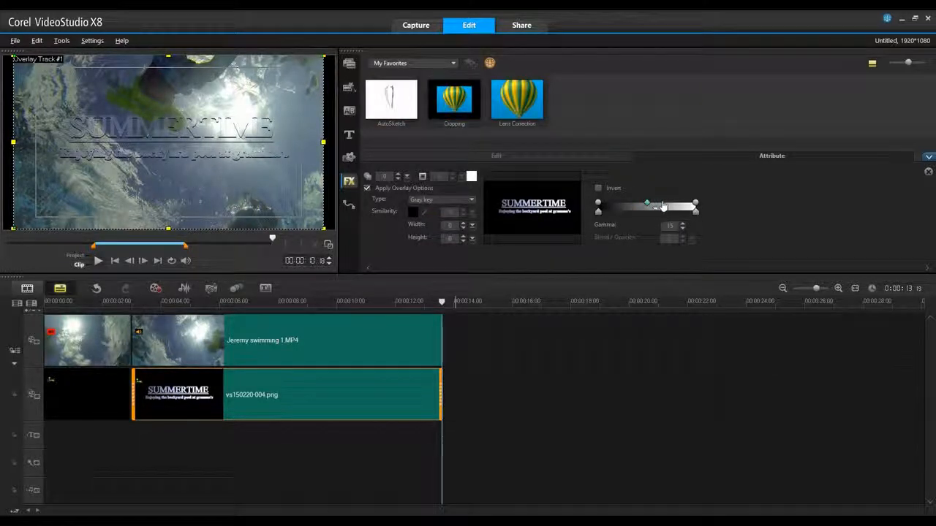
pyautogui.moveTo(664, 207)
pyautogui.mouseDown()
pyautogui.moveTo(677, 206)
pyautogui.moveTo(677, 215)
pyautogui.mouseUp()
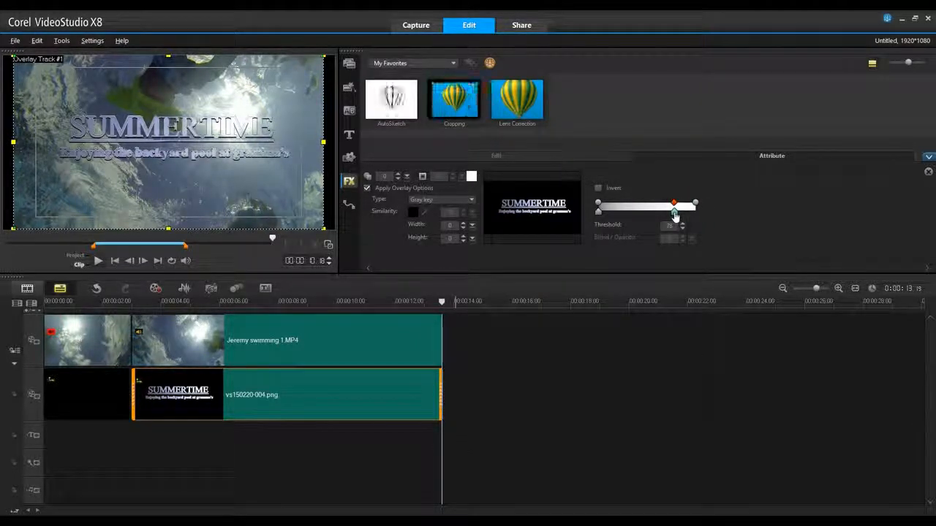
pyautogui.click(928, 157)
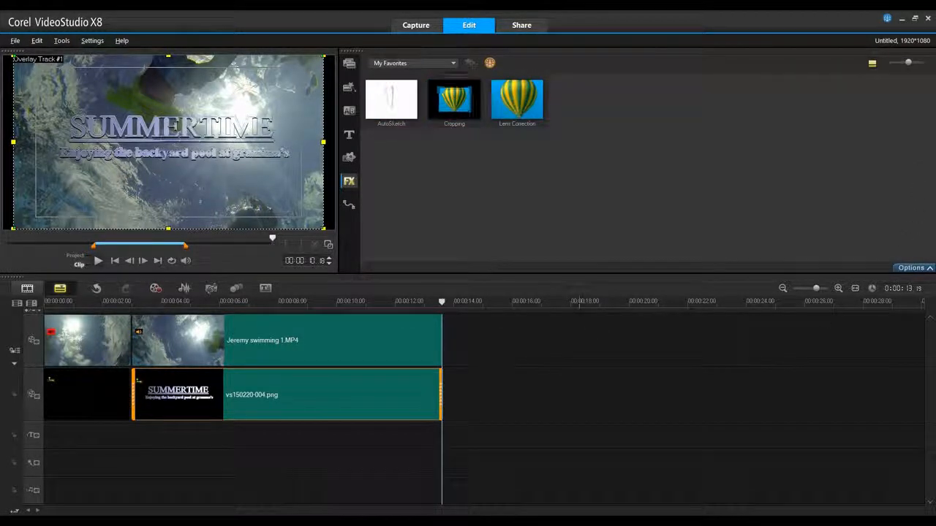
# Split the audio from the swimming clip and stretch it on the voice track from the project's start to the video's end
pyautogui.click(292, 330)
pyautogui.rightClick(292, 334)
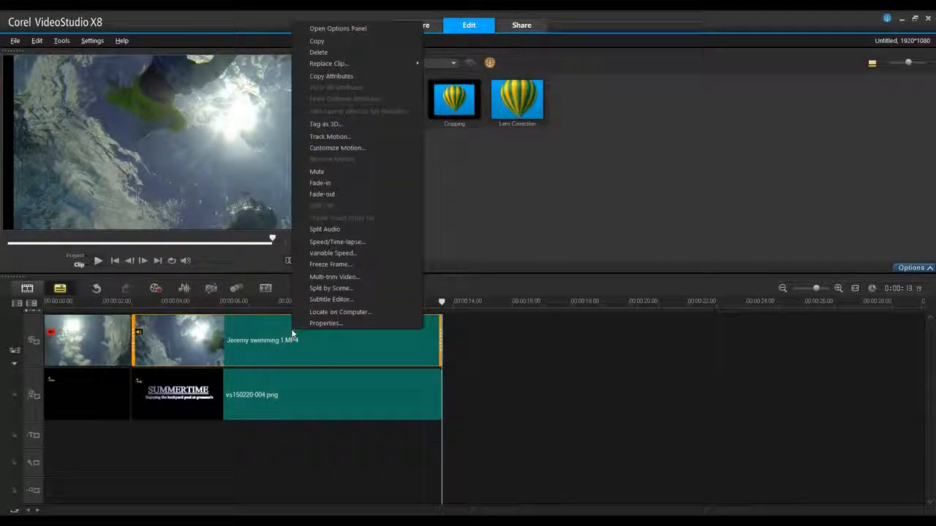
pyautogui.click(344, 230)
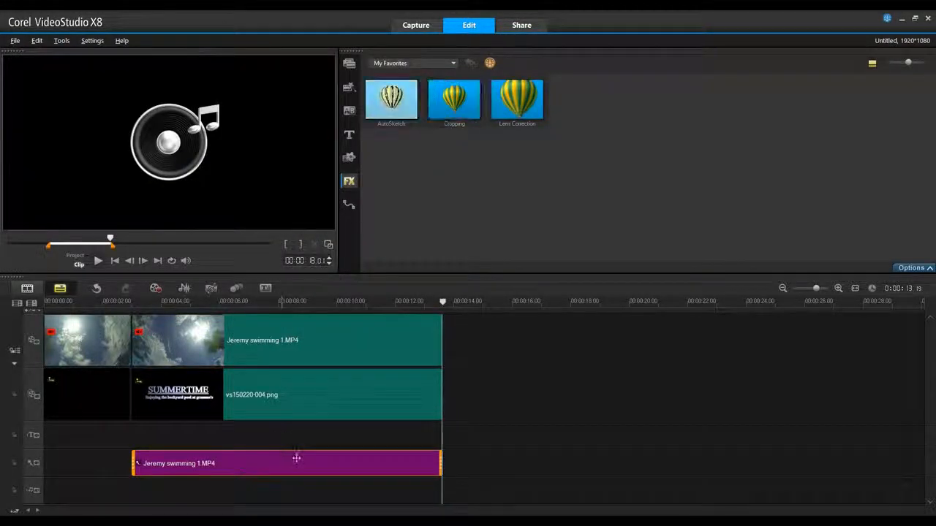
pyautogui.moveTo(296, 459); pyautogui.dragTo(209, 461)
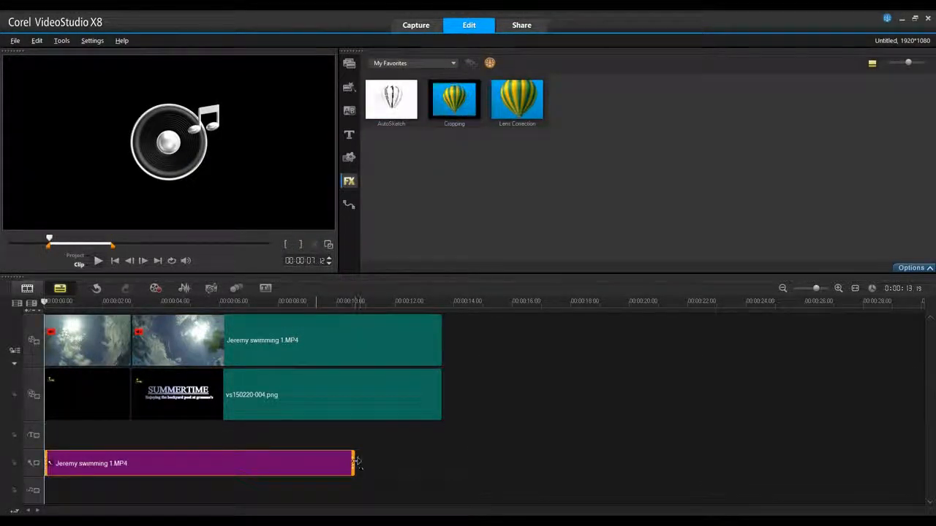
pyautogui.moveTo(355, 460); pyautogui.dragTo(441, 464)
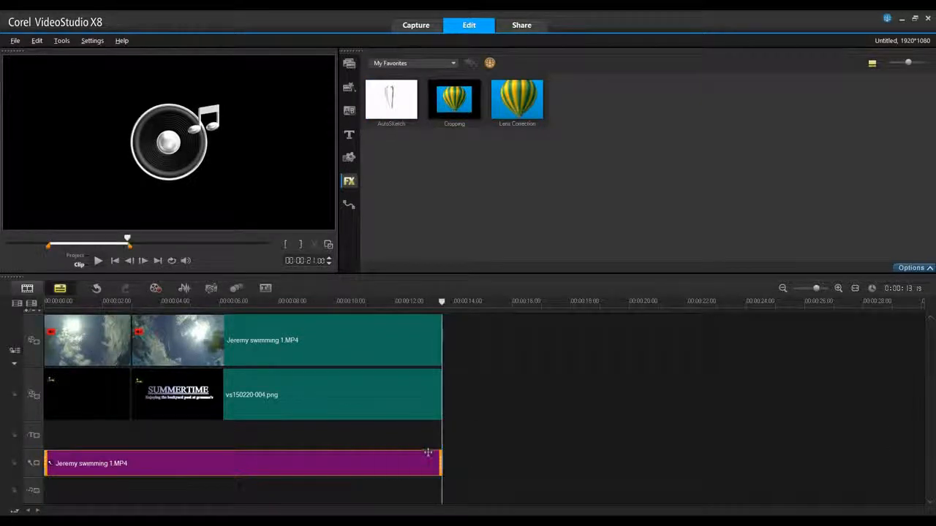
# Play the project preview from near the beginning
pyautogui.click(48, 302)
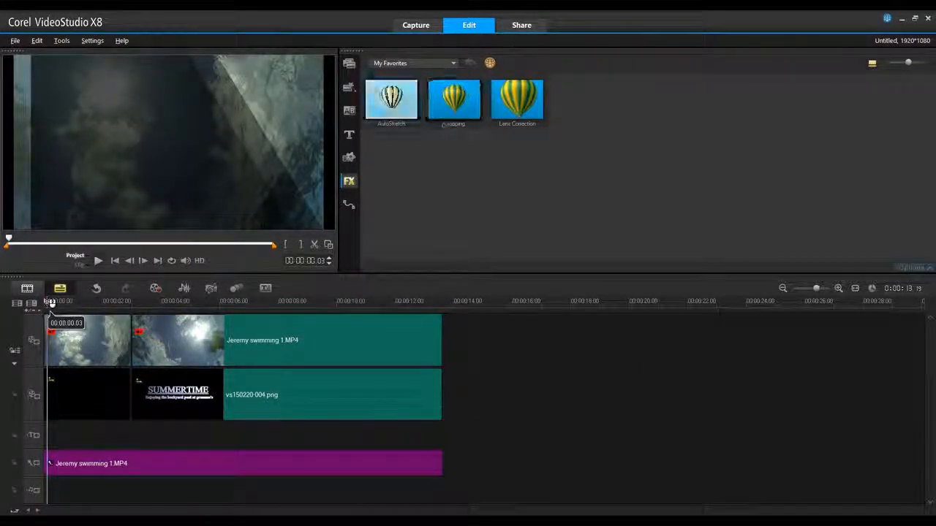
pyautogui.click(98, 260)
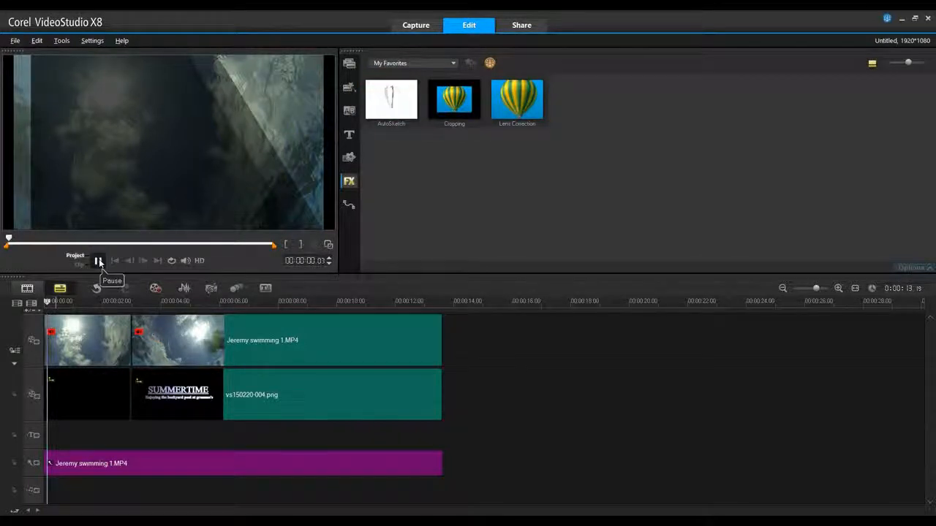